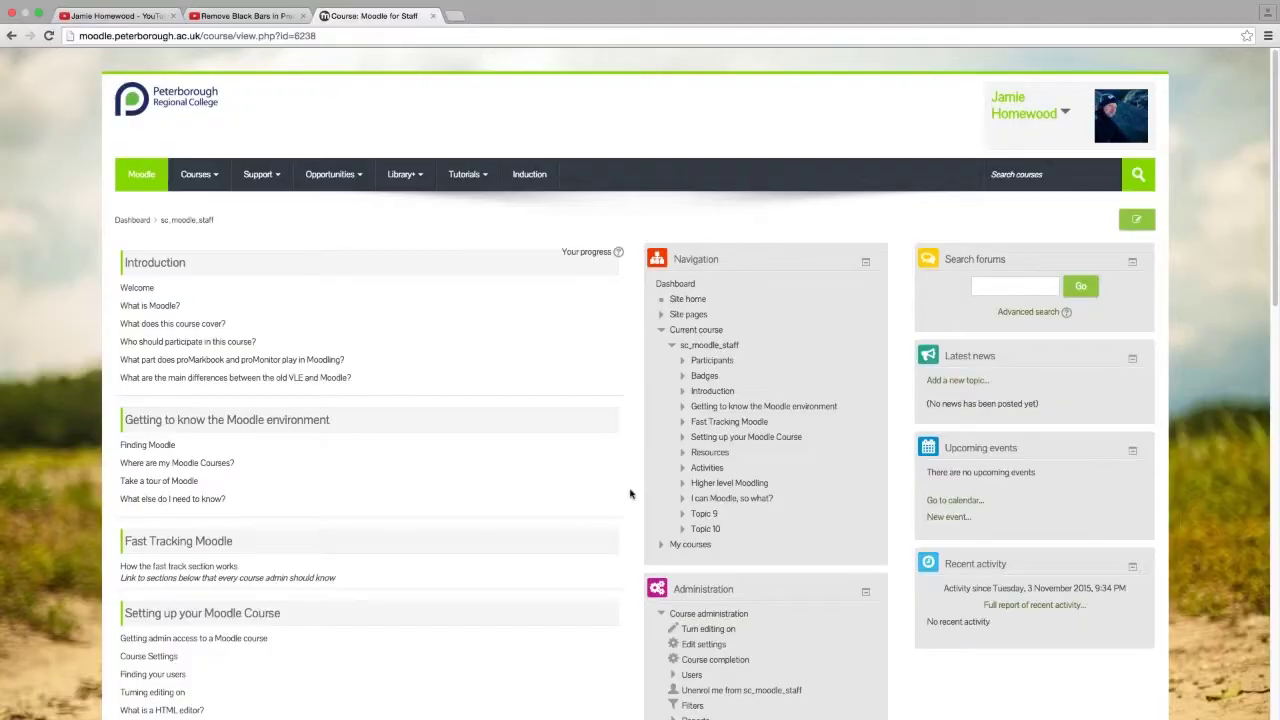
Turn on editing for the Moodle for Staff course.
scroll(630, 493, down, 5)
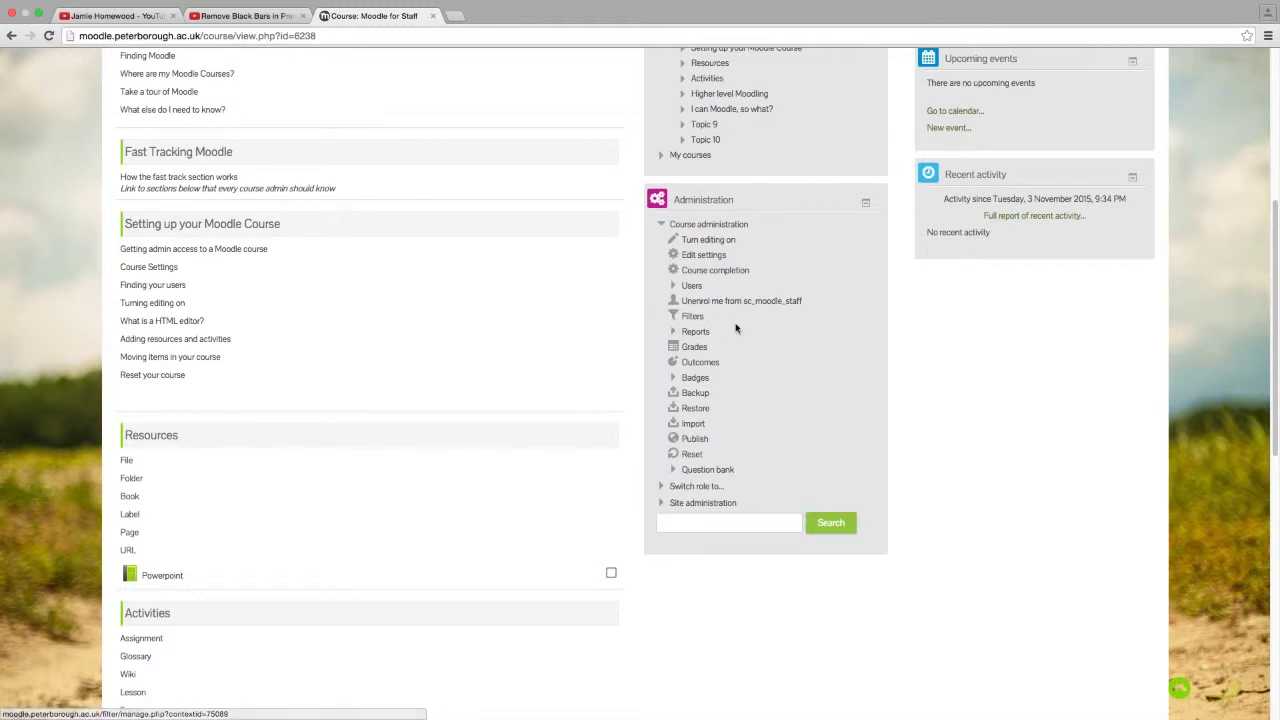
click(691, 318)
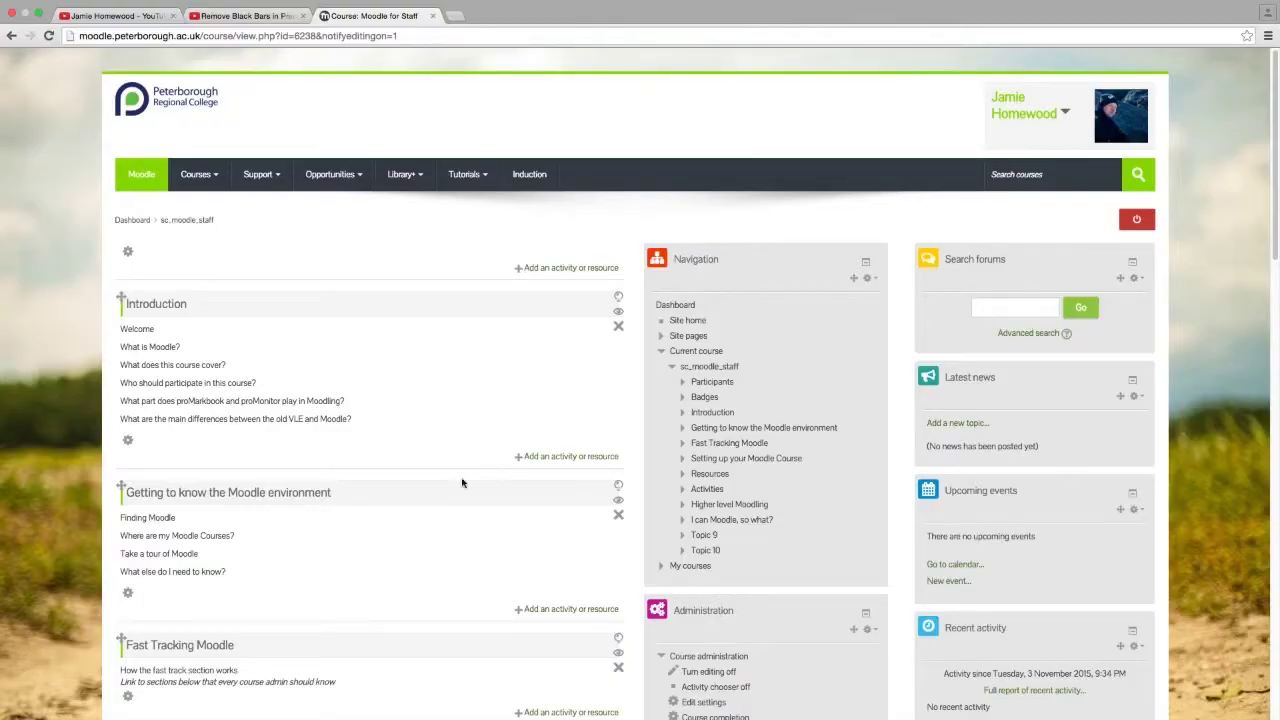
Open the summary of the Introduction section for editing and save it without altering the text.
scroll(438, 519, down, 2)
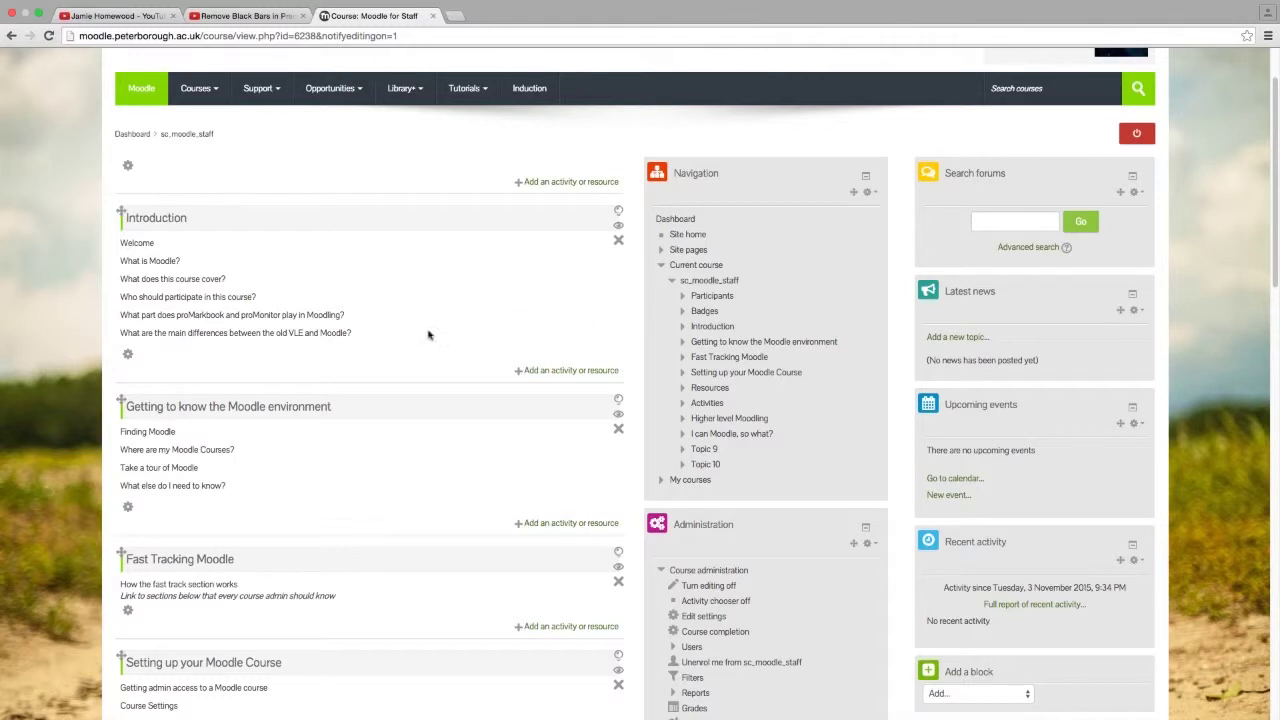
click(128, 357)
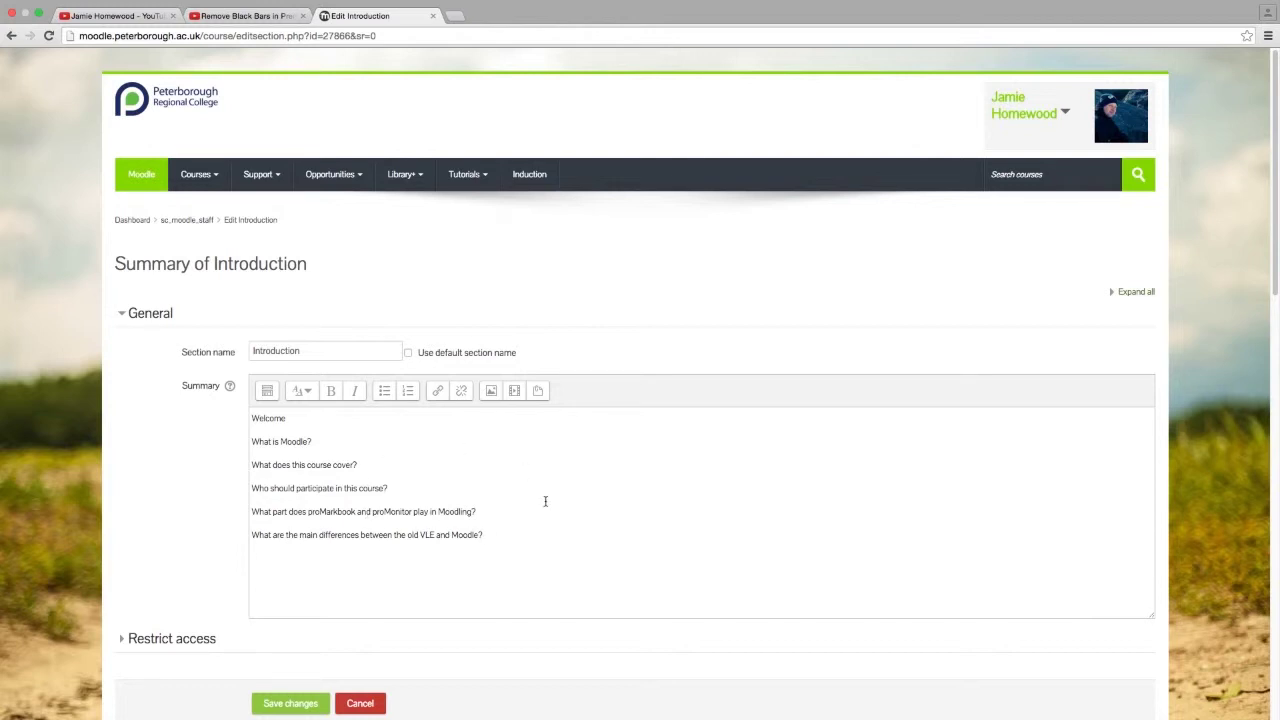
click(488, 536)
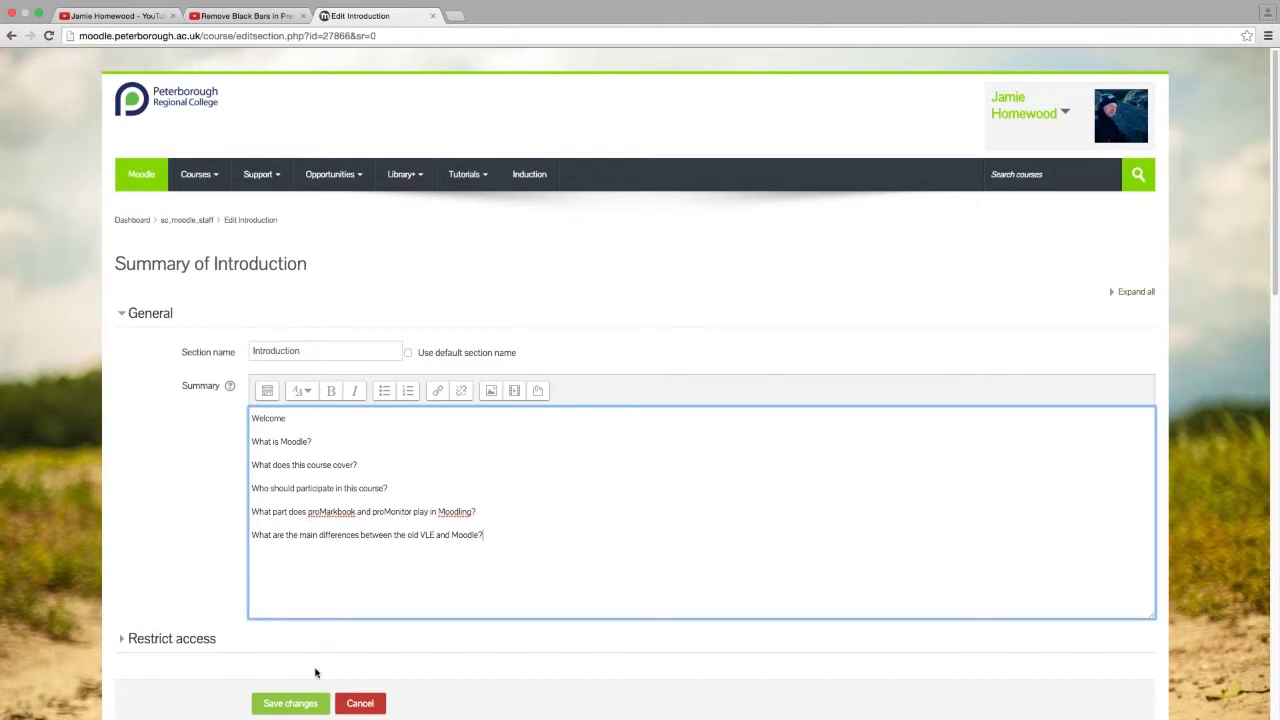
click(291, 708)
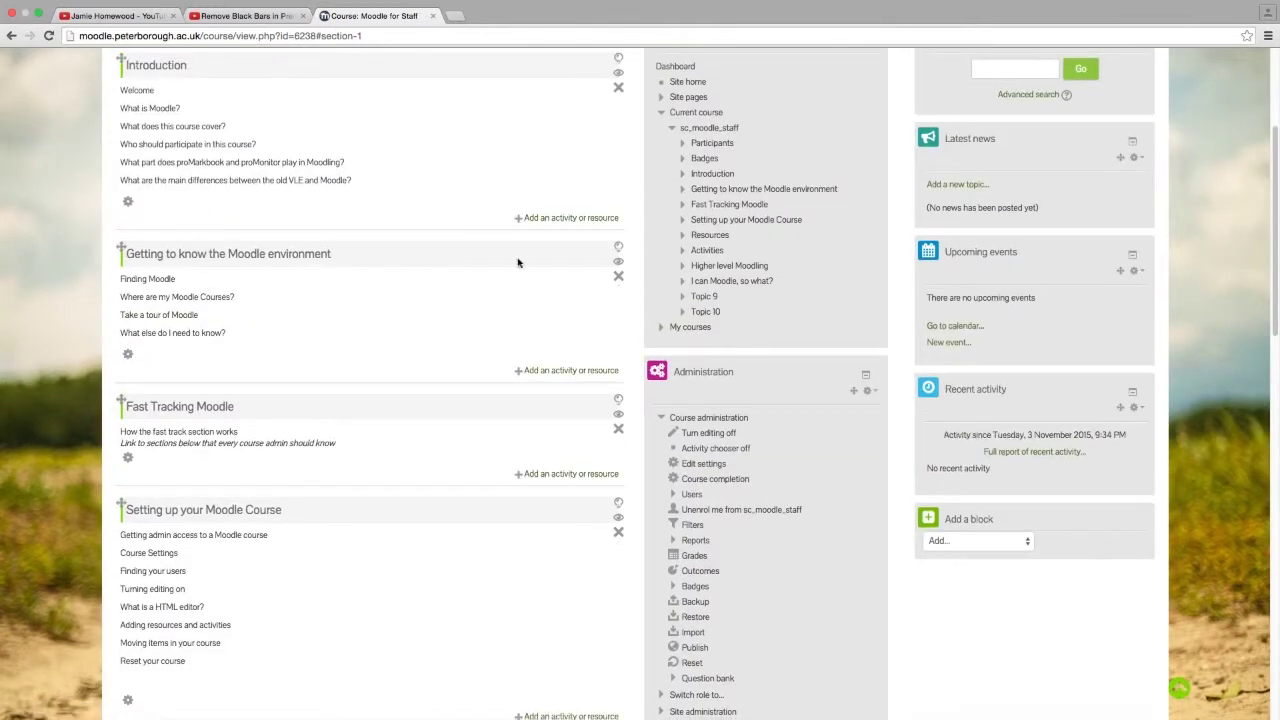
Review the activities and resources that can be added to the Introduction section, and close the list without adding any.
click(567, 219)
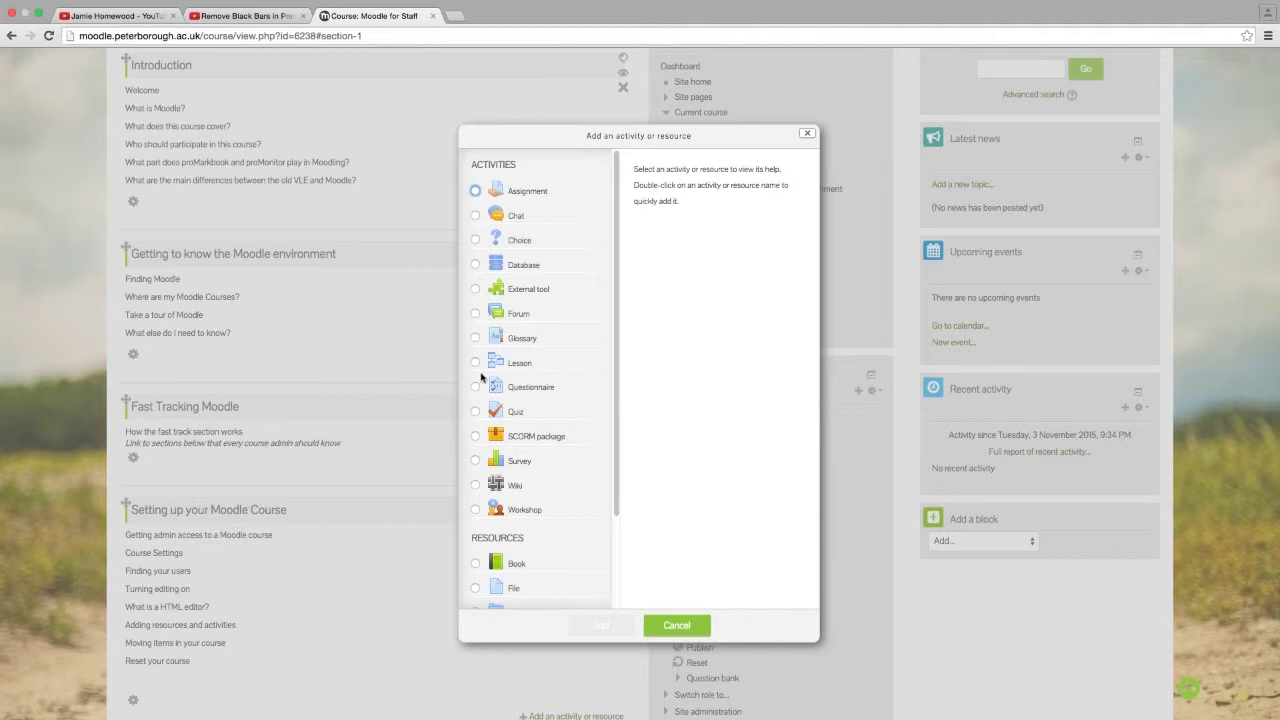
scroll(615, 218, down, 3)
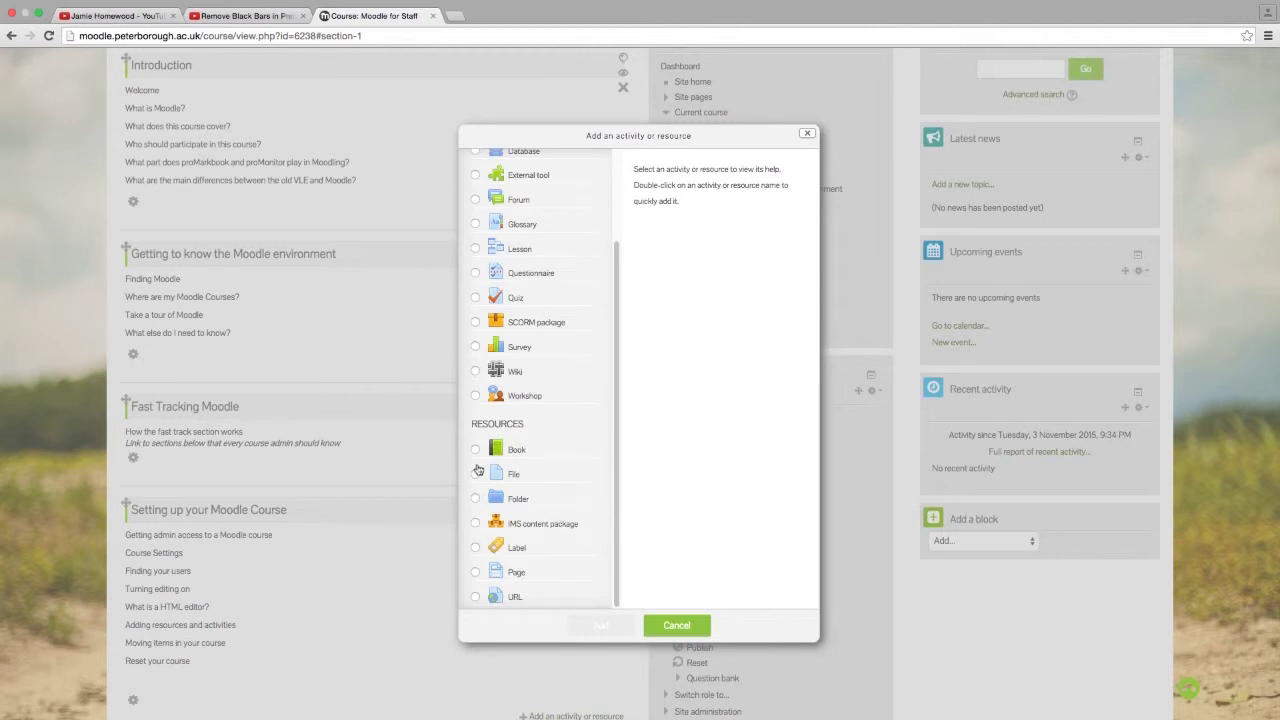
click(688, 630)
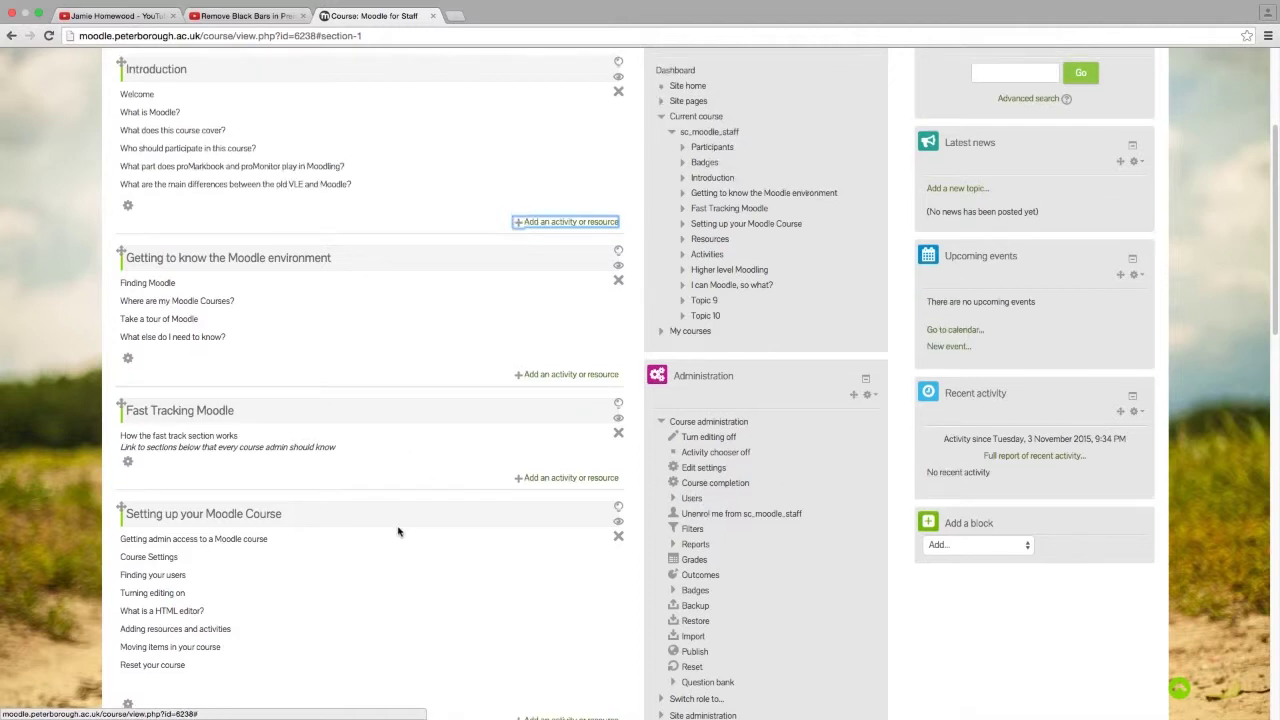
Look through all the course sections from Introduction down to Topic 10 and return to the start of the page.
scroll(398, 530, down, 1)
scroll(398, 527, up, 5)
scroll(398, 527, down, 15)
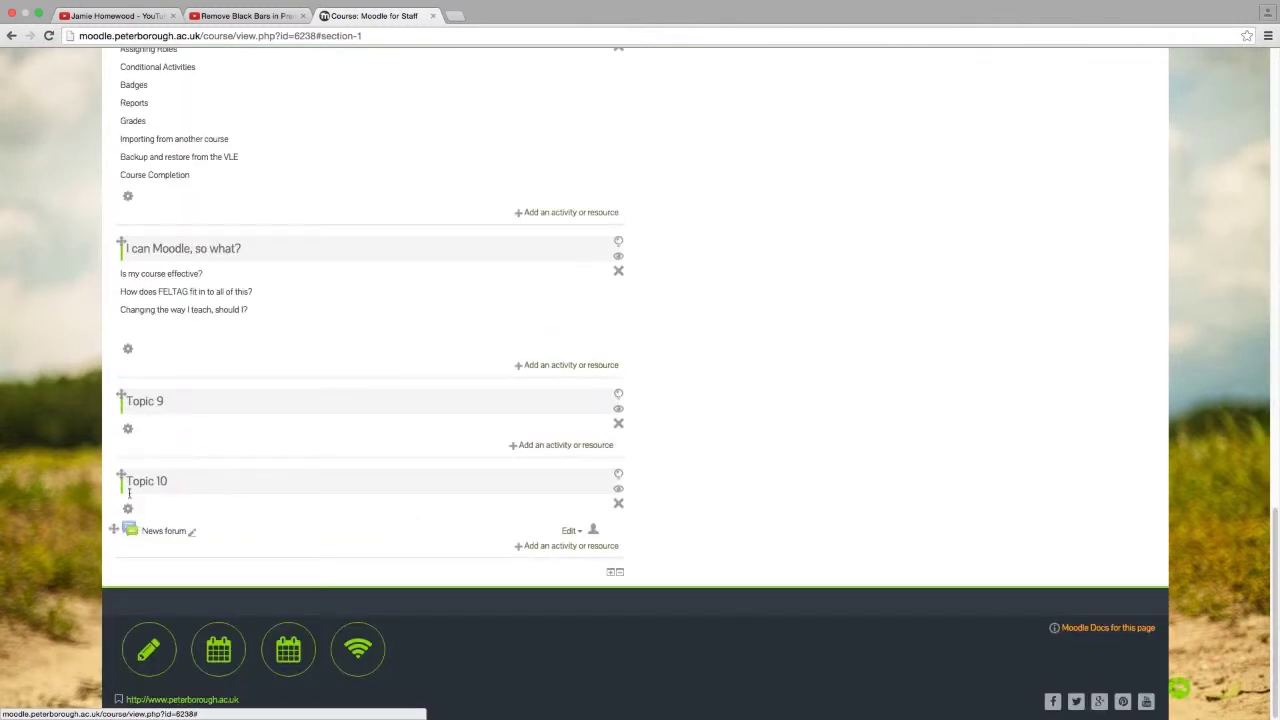
scroll(389, 494, up, 10)
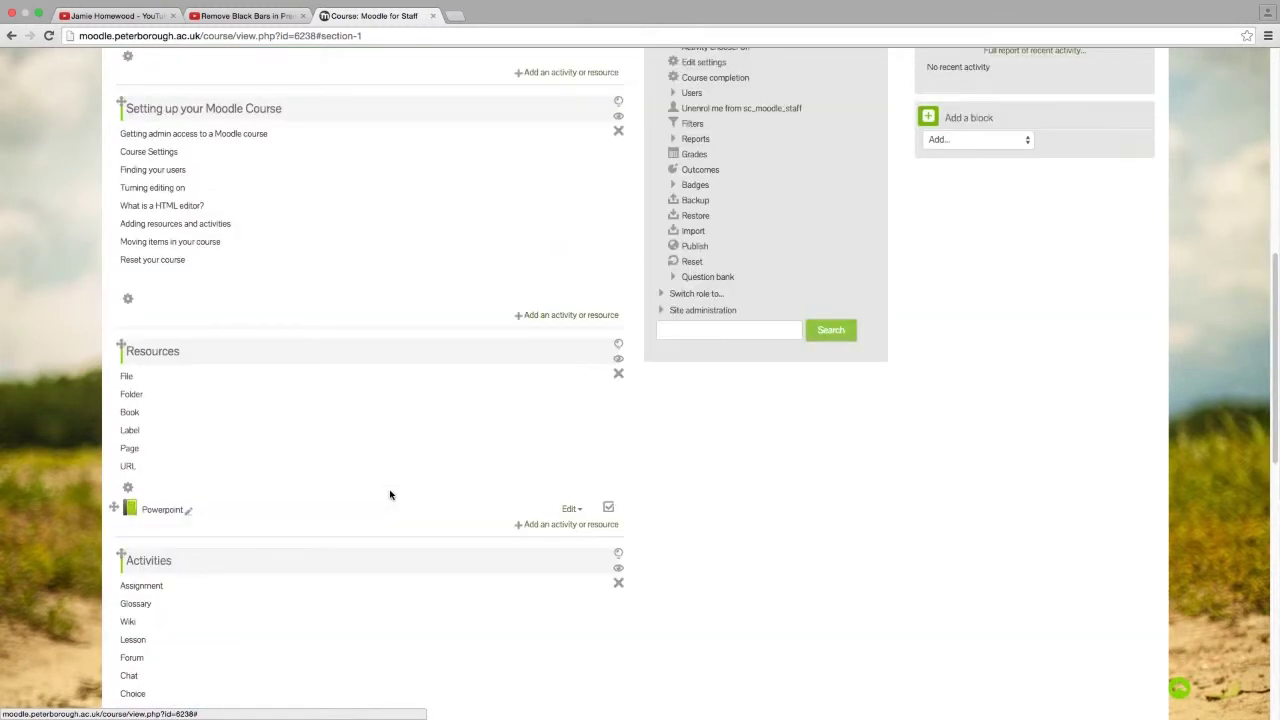
scroll(389, 498, down, 5)
scroll(364, 560, down, 3)
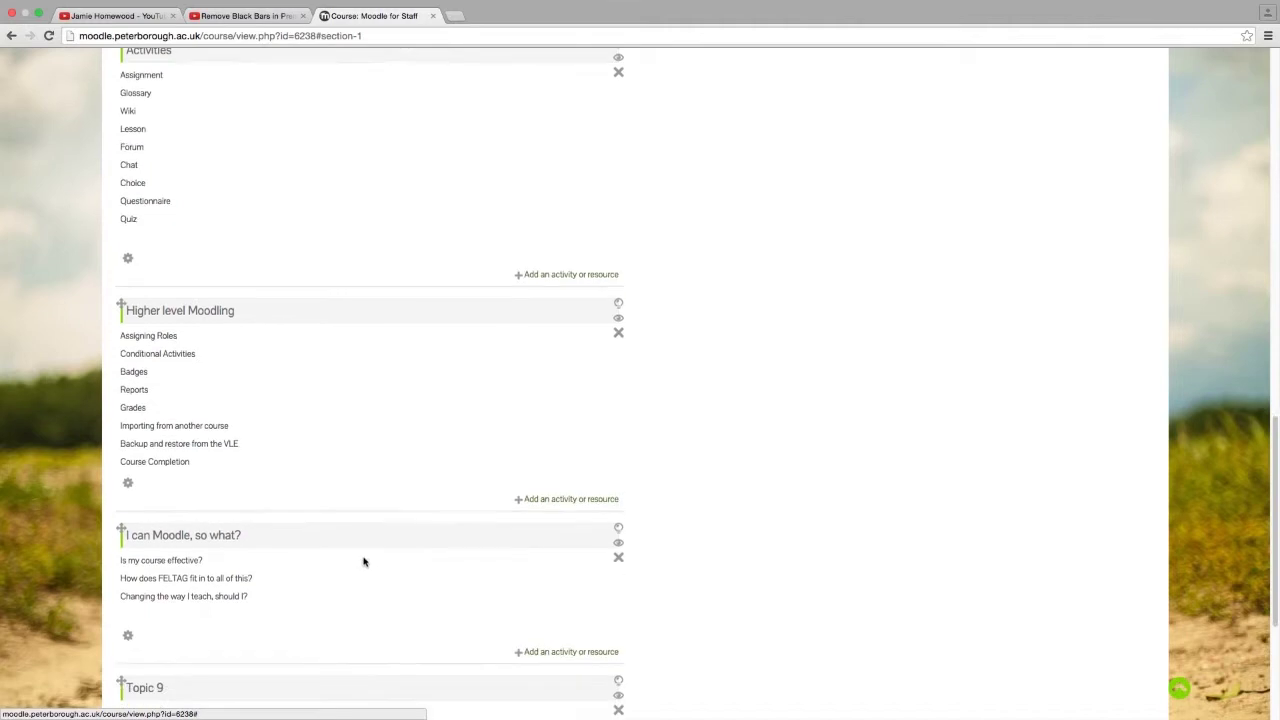
key(Home)
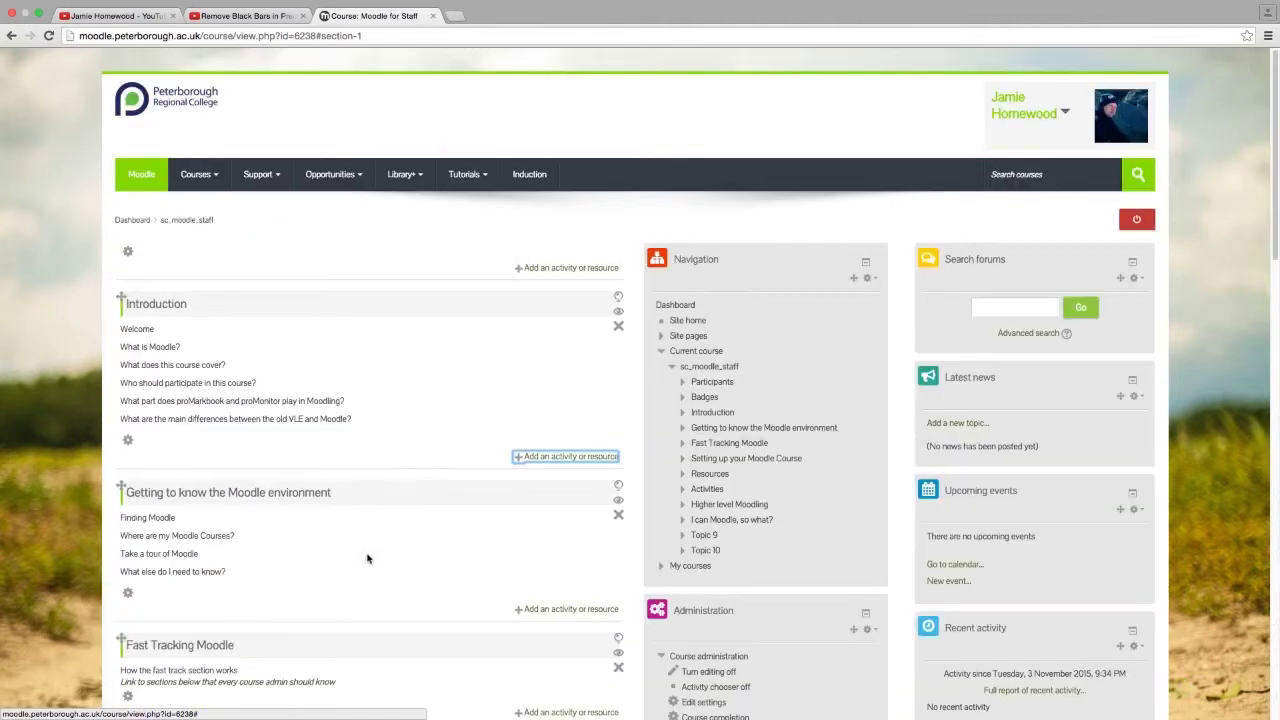
Open the course settings and review the available course formats, keeping Topics format selected.
scroll(560, 563, down, 3)
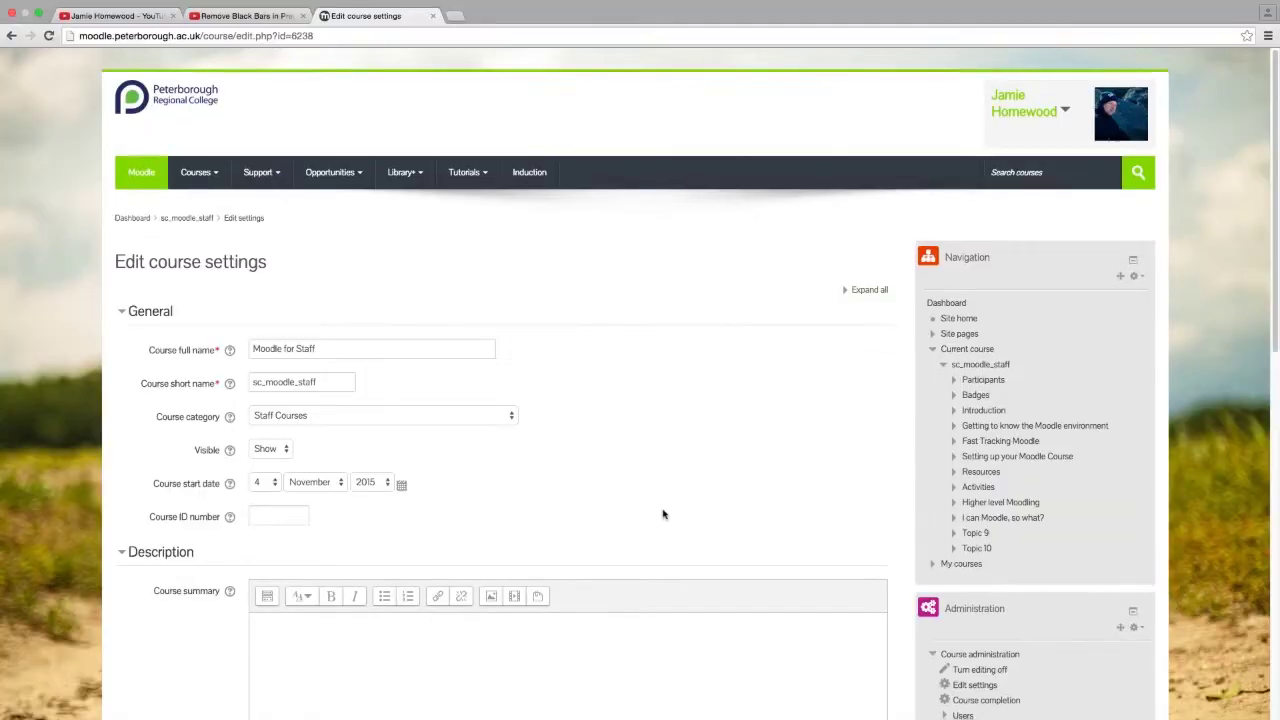
scroll(663, 514, down, 4)
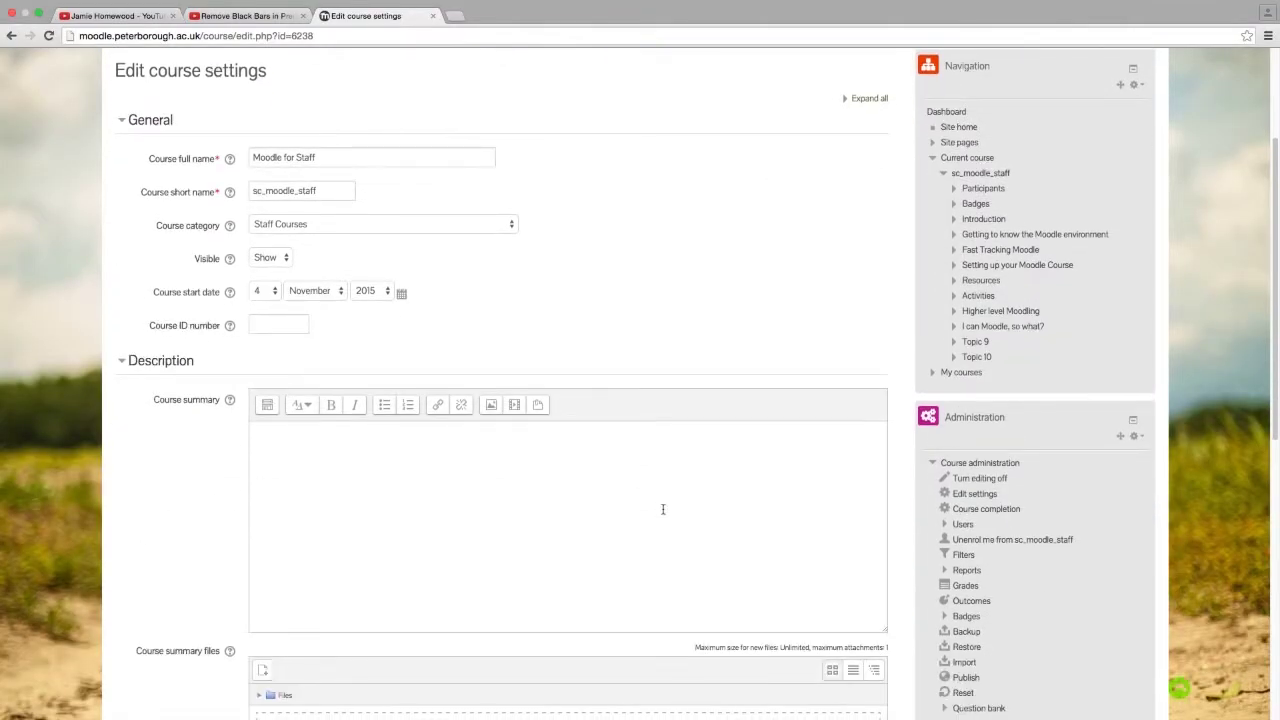
scroll(663, 509, down, 6)
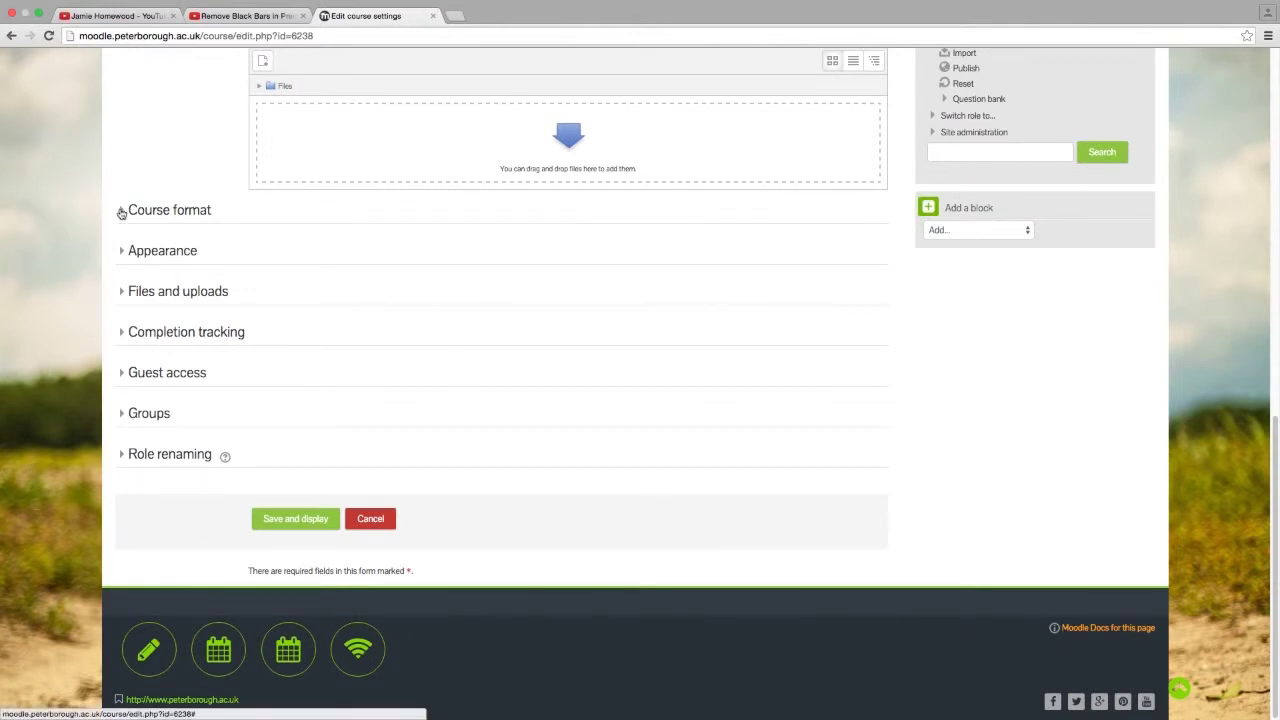
click(121, 210)
click(284, 254)
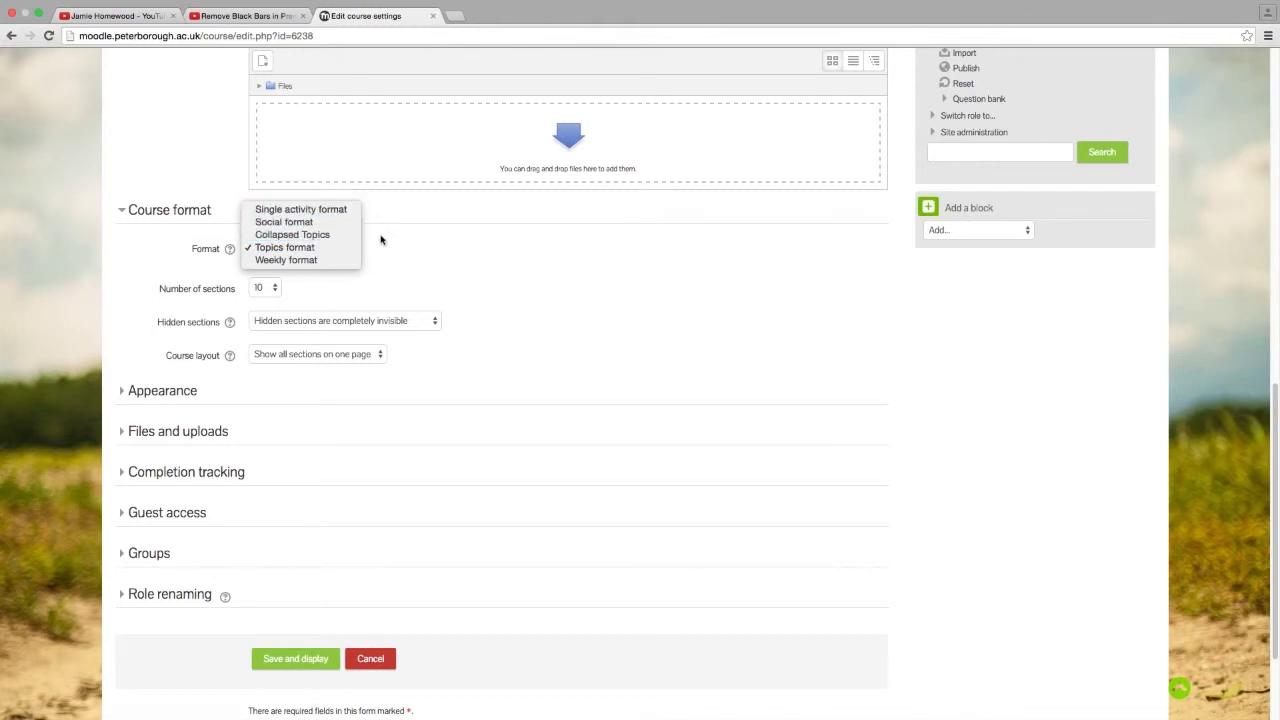
click(325, 250)
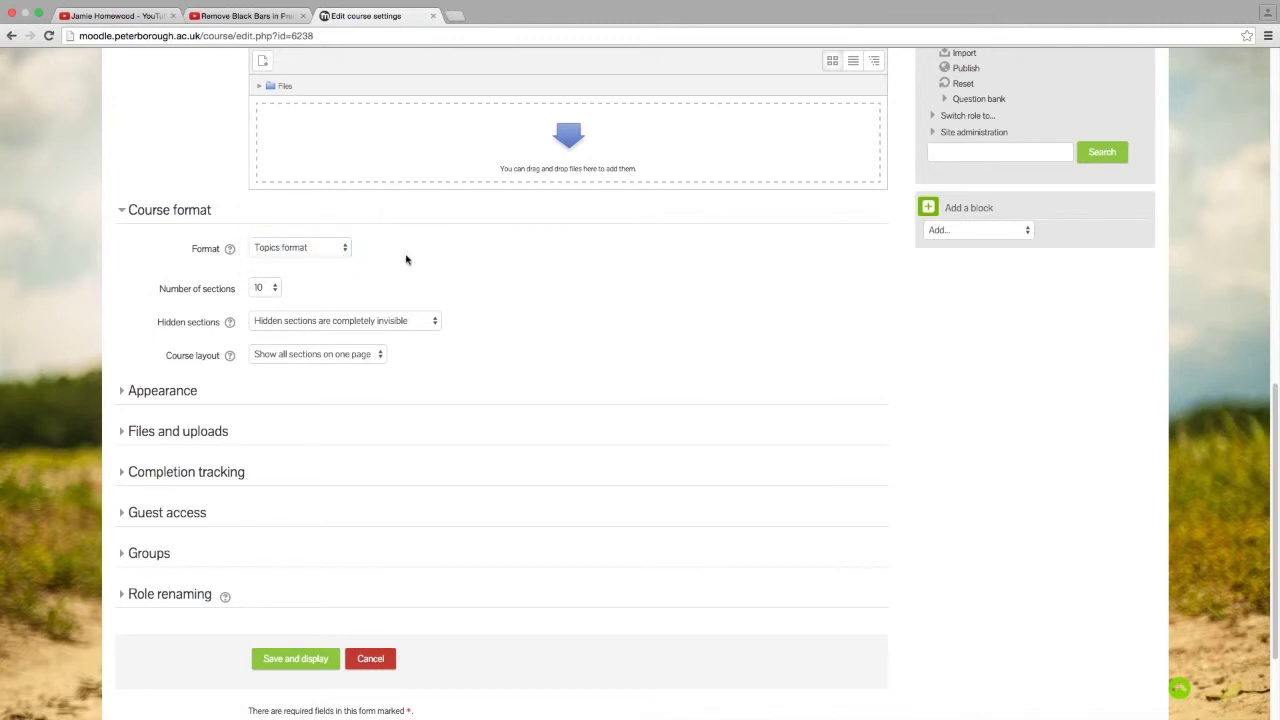
Review the choices for the number of course sections, keep 10, and leave the course settings without saving.
click(277, 289)
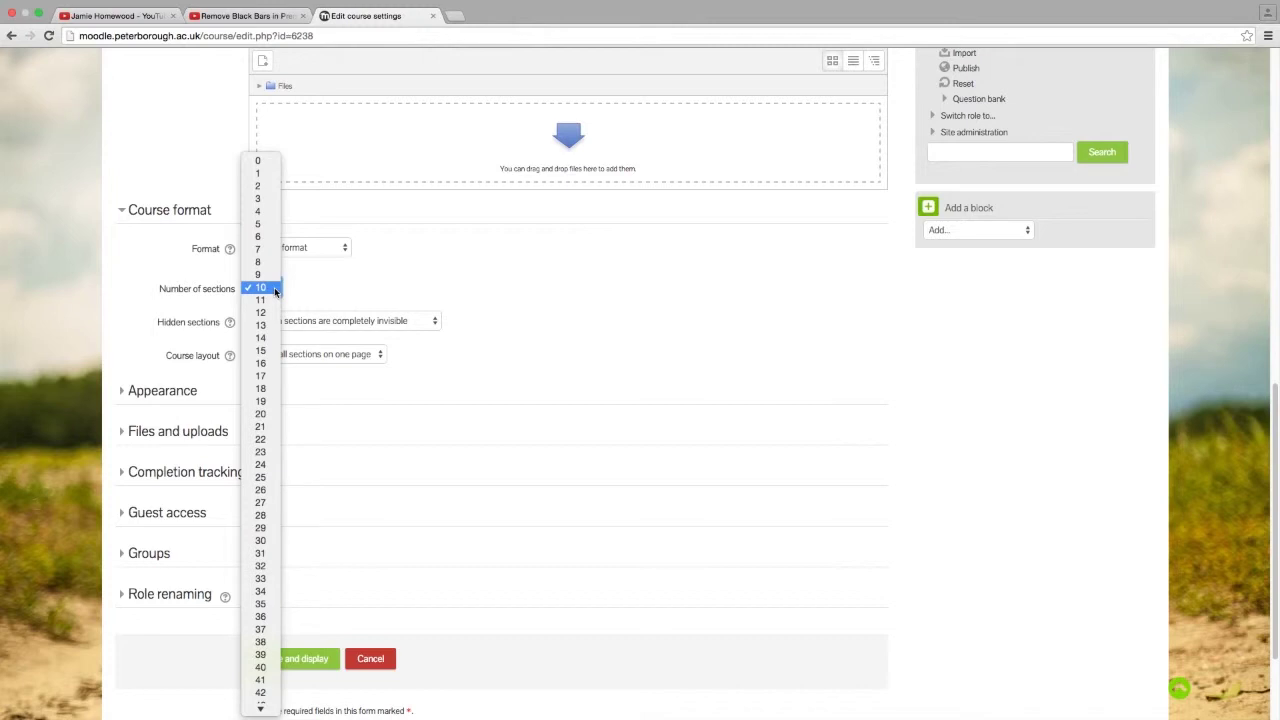
scroll(261, 540, down, 3)
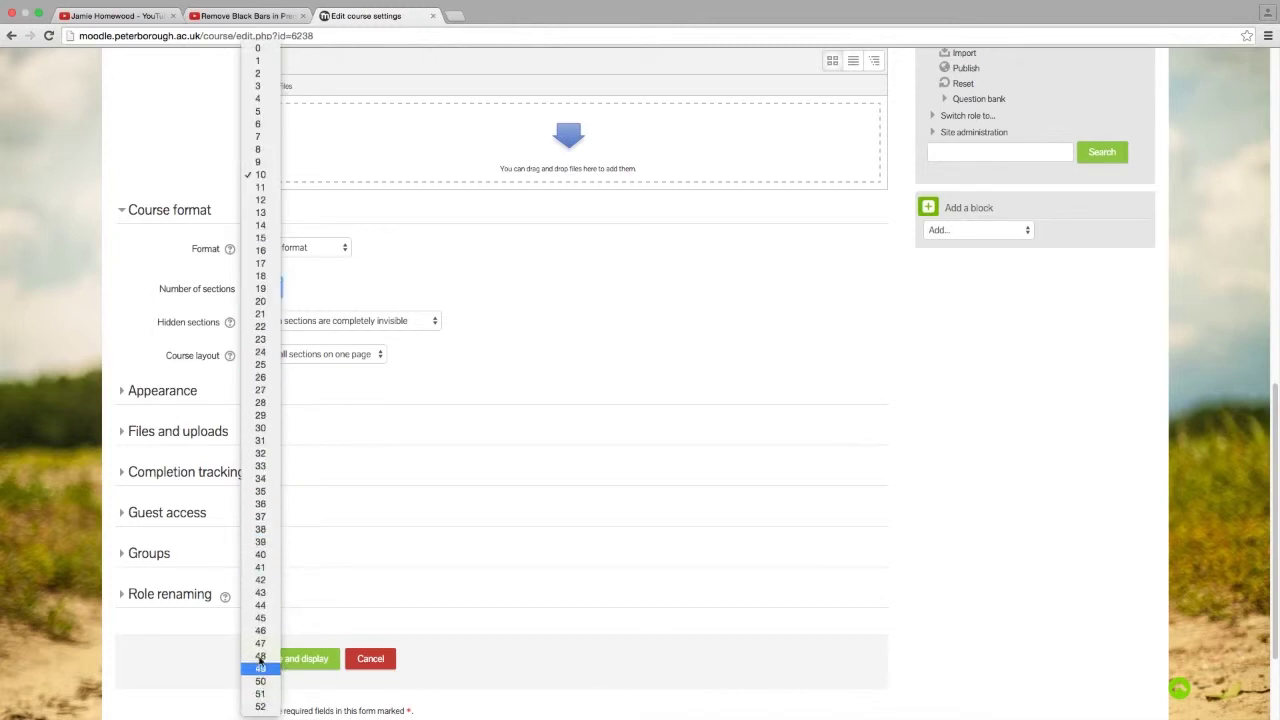
click(69, 447)
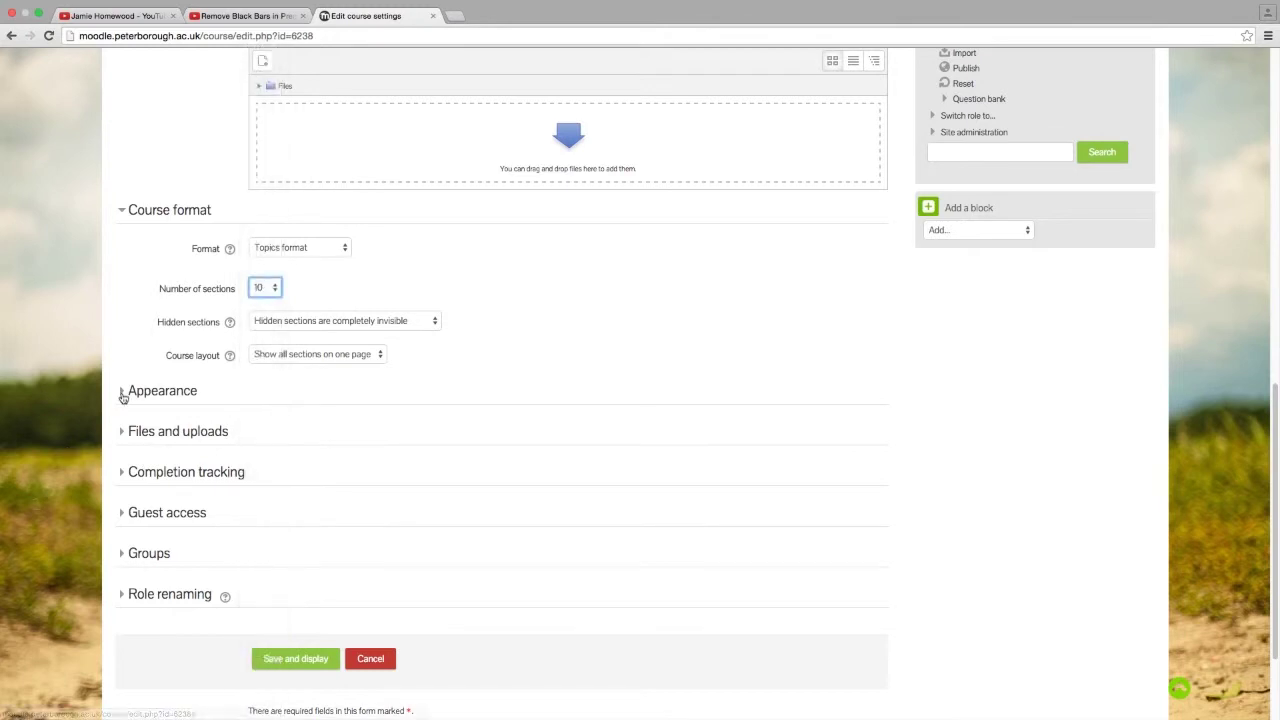
click(368, 662)
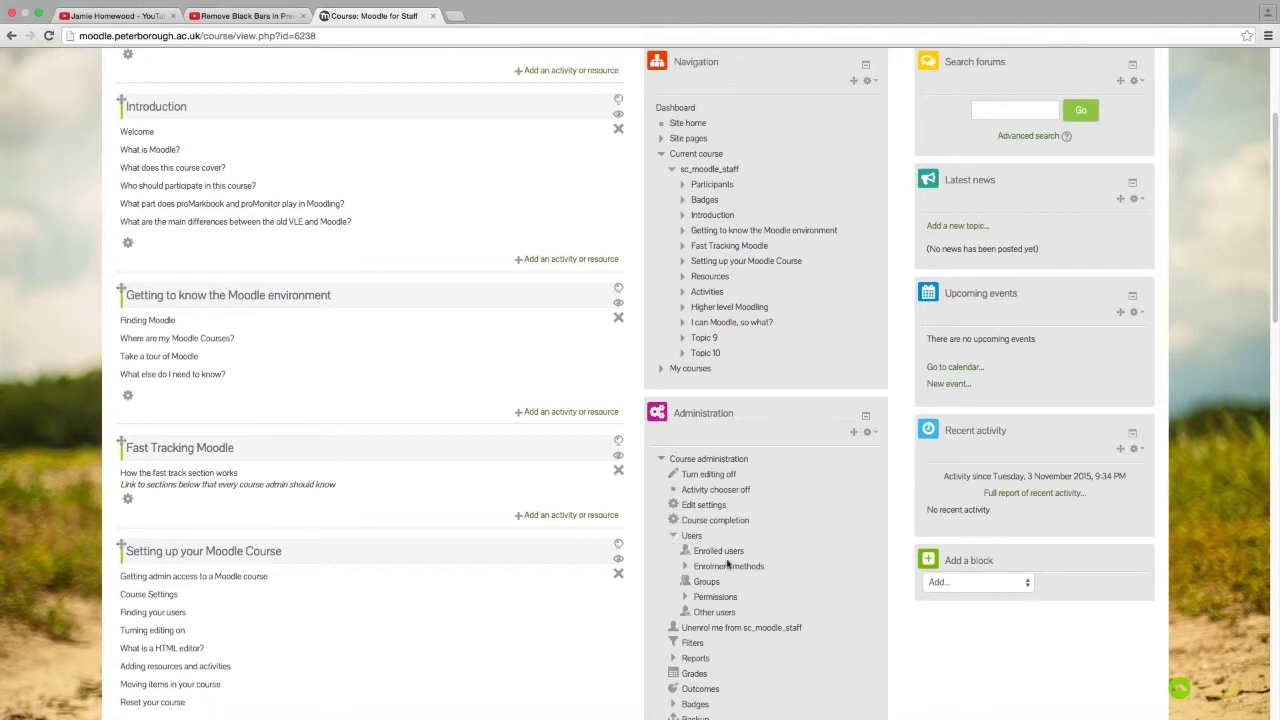
Review the user administration options and enrolment methods for the course, and open its list of enrolled users.
click(674, 537)
click(674, 537)
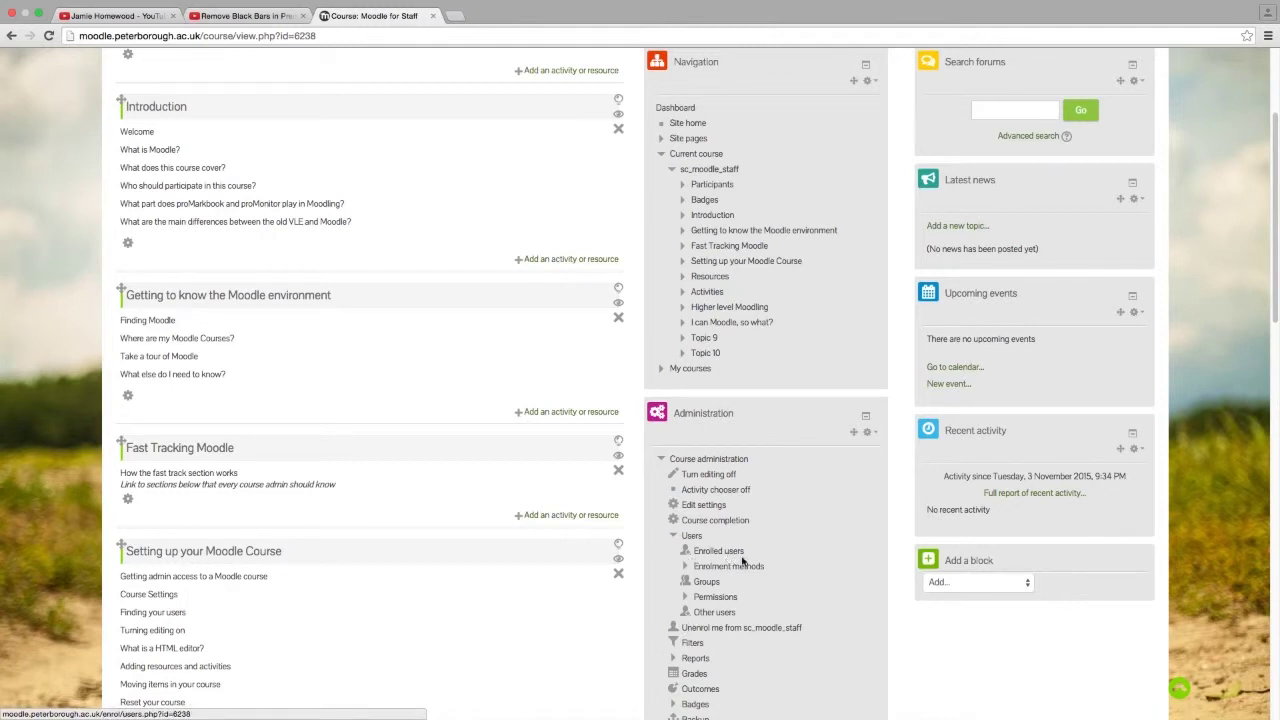
click(685, 567)
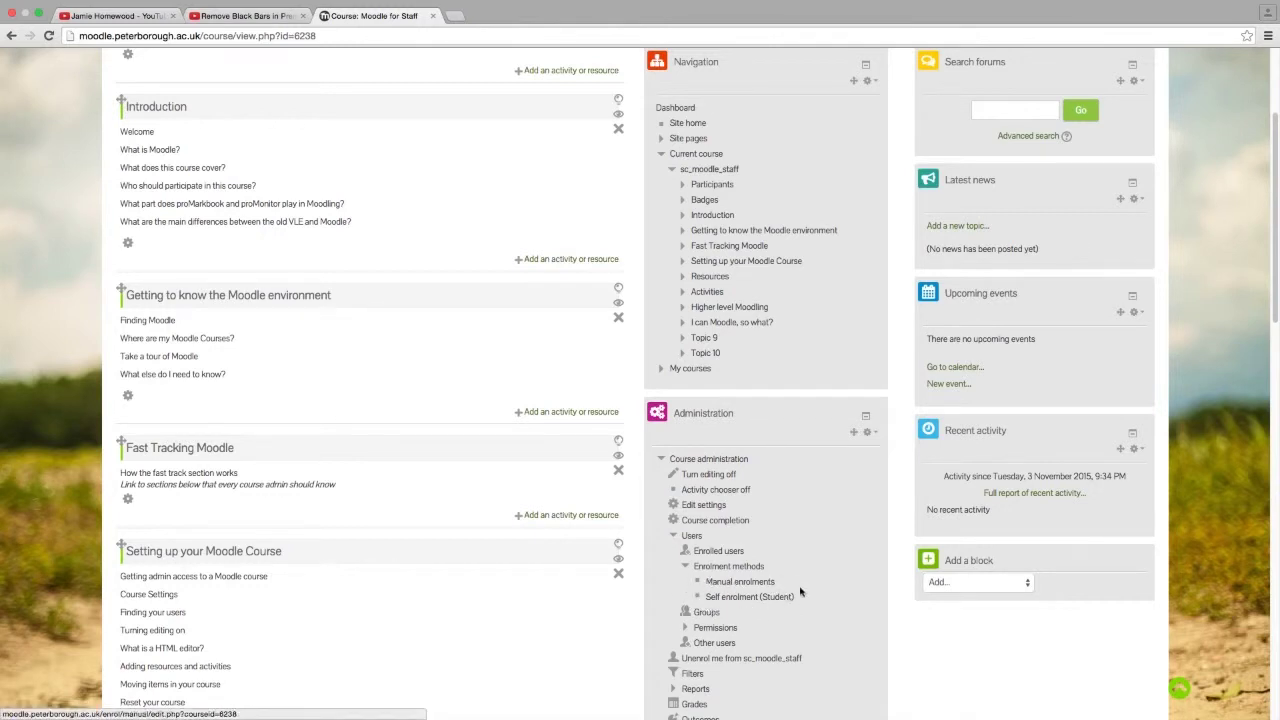
click(727, 557)
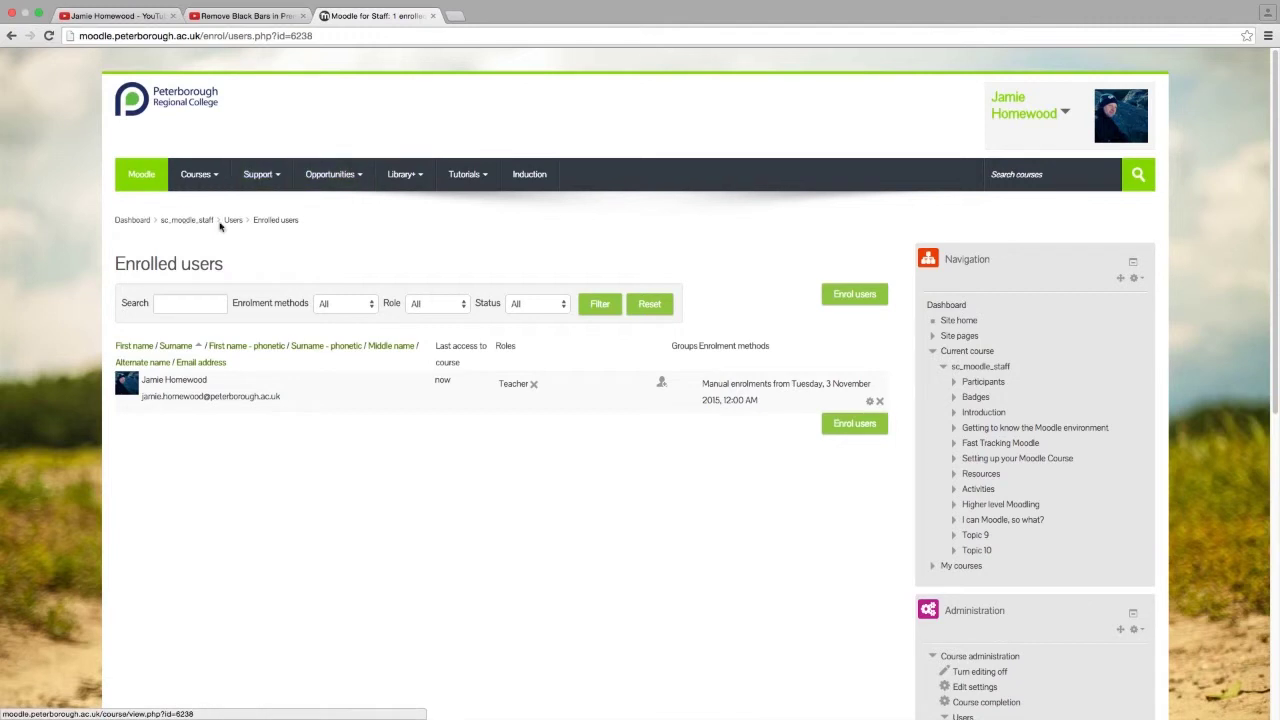
Return to the sc_moodle_staff course page and view its sections and administration options.
click(186, 222)
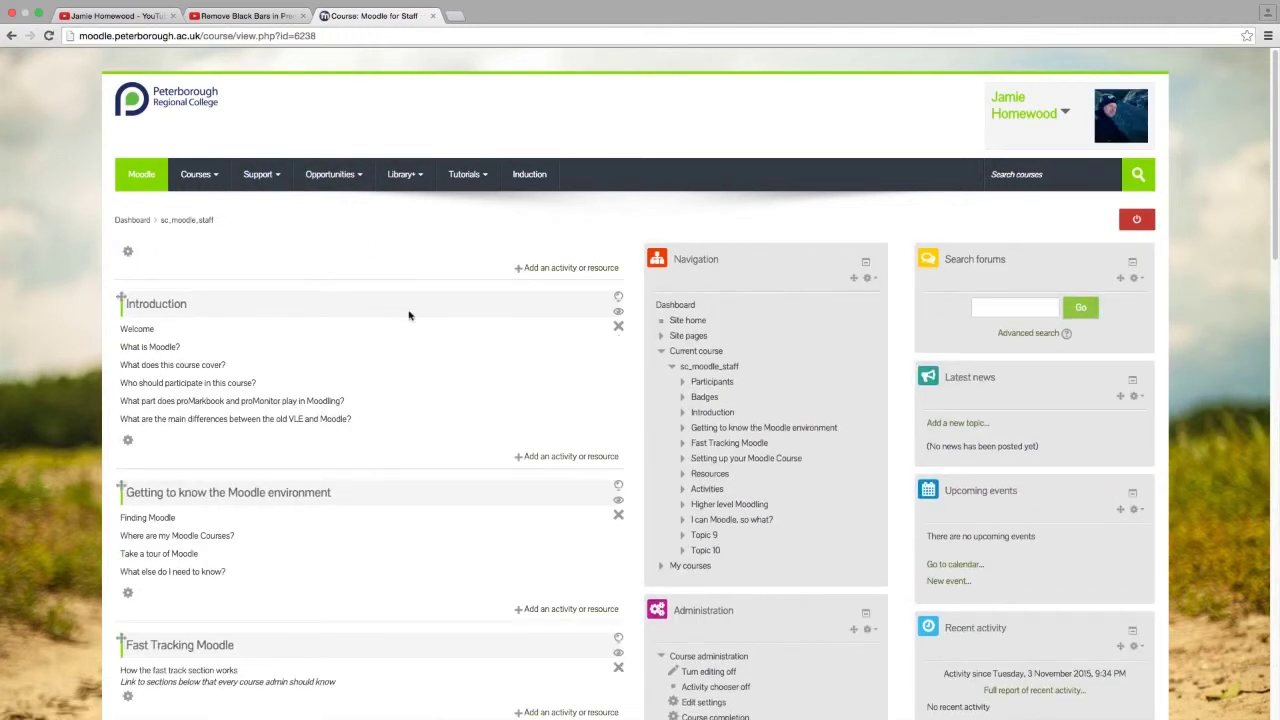
scroll(414, 331, down, 5)
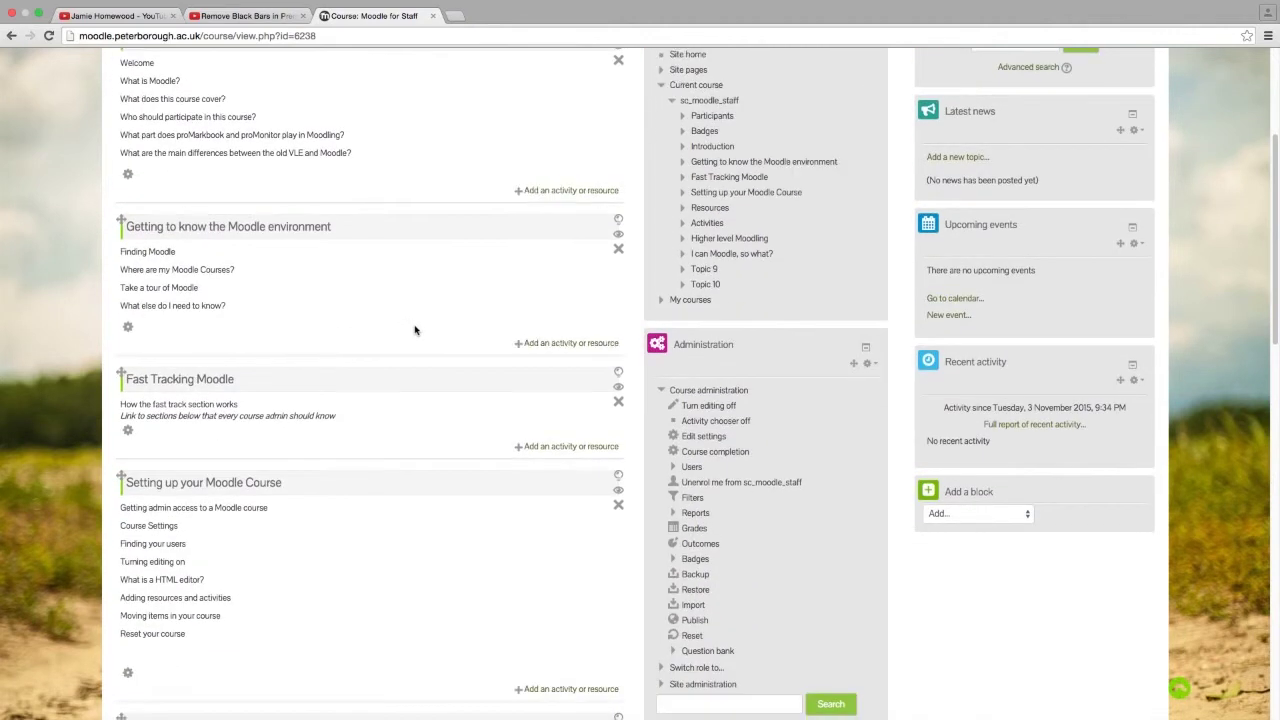